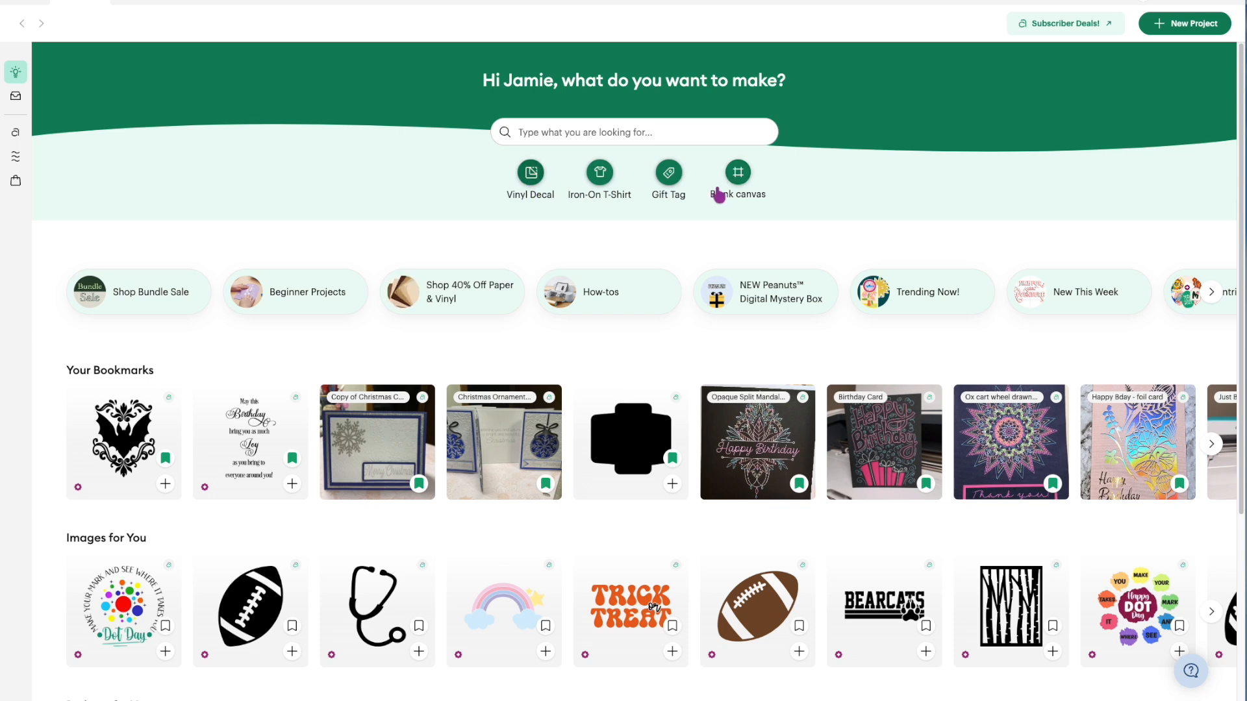
Create an iron-on T-shirt project using the Women type in size Small with an 8 x 8 in design area
left_click(602, 185)
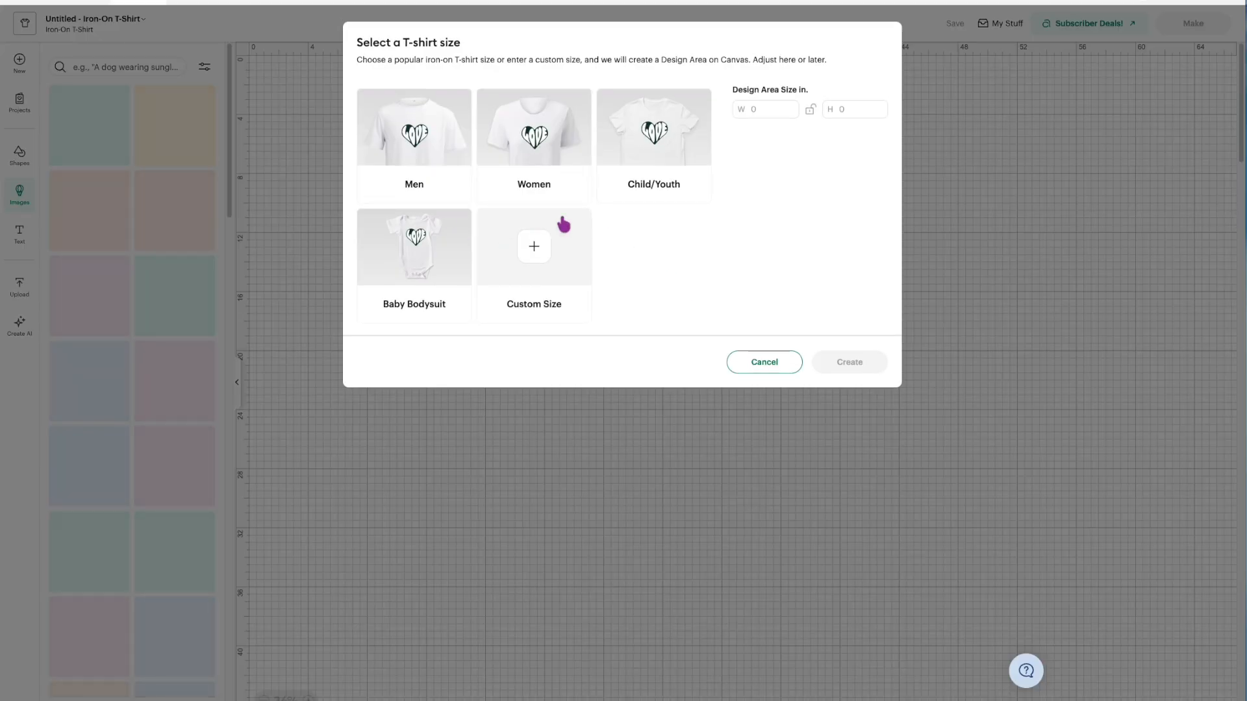
left_click(543, 158)
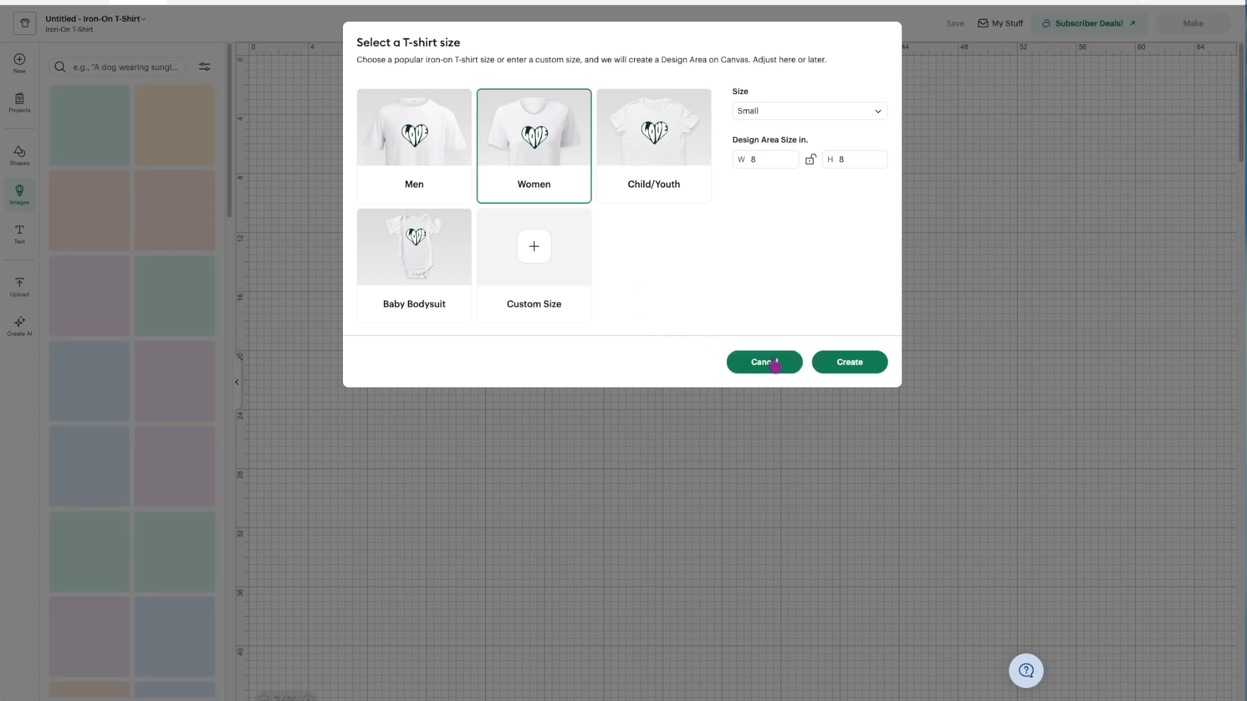
left_click(840, 369)
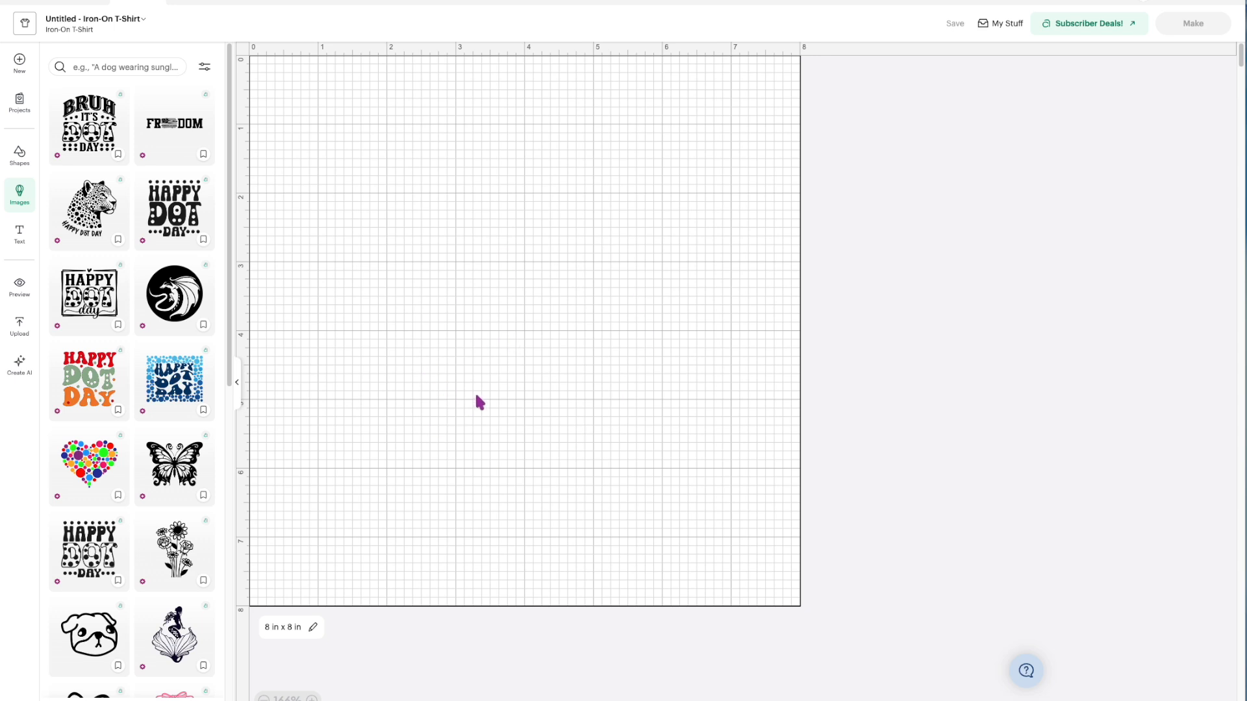
Add the black butterfly image, resize it to about 5 x 3.91 in and centre it in the design area
left_click(174, 464)
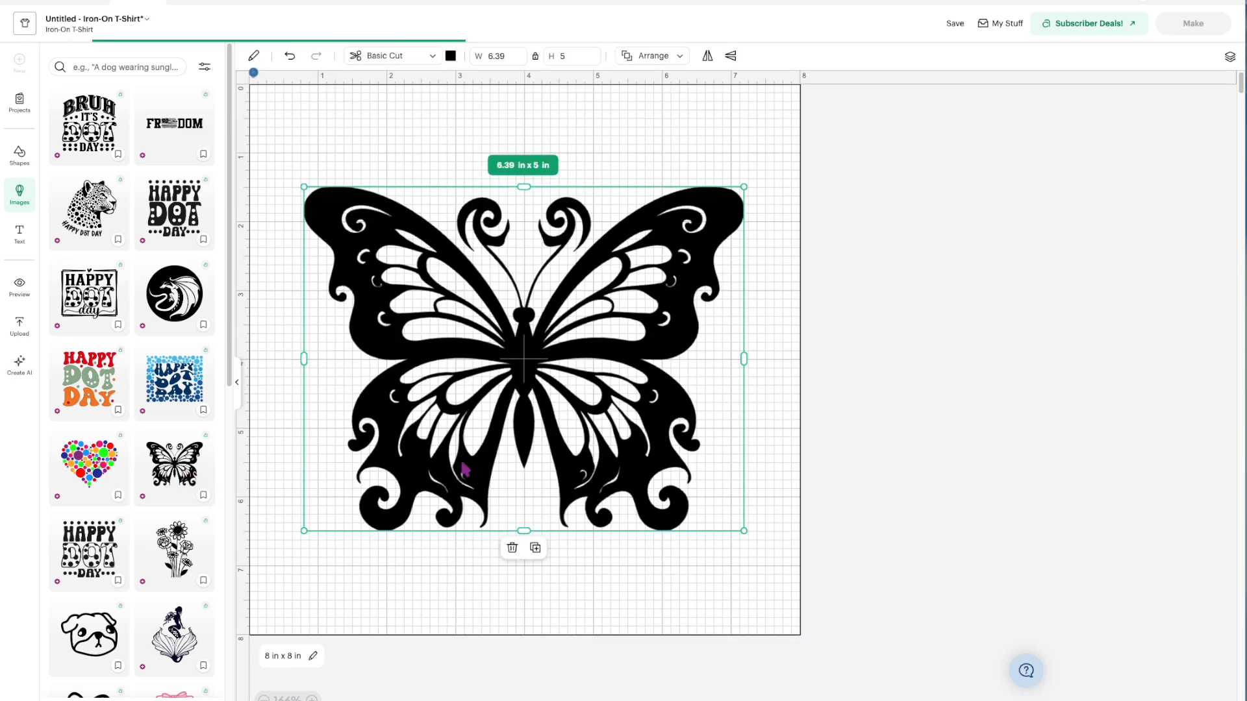
left_click_drag(304, 530, 400, 456)
left_click_drag(574, 330, 529, 358)
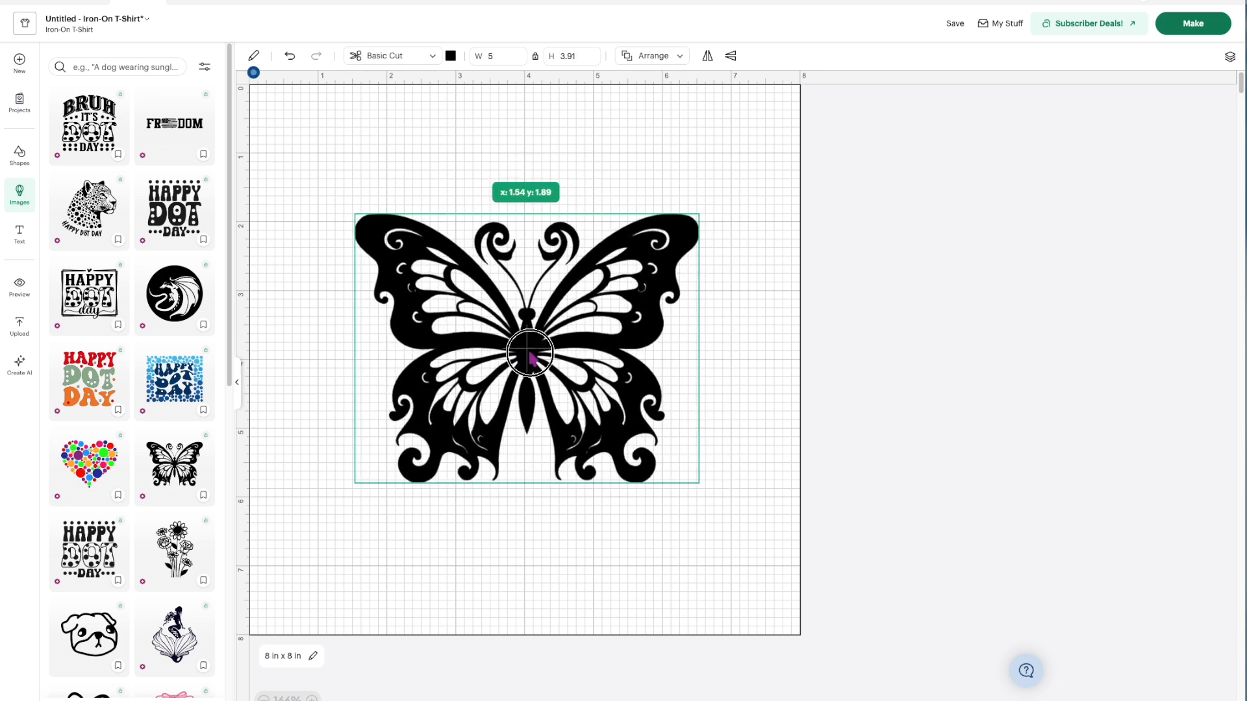
Add two free heart shapes, 2 x 1.77 in each, and place one on each side of the butterfly
left_click(19, 158)
left_click(194, 249)
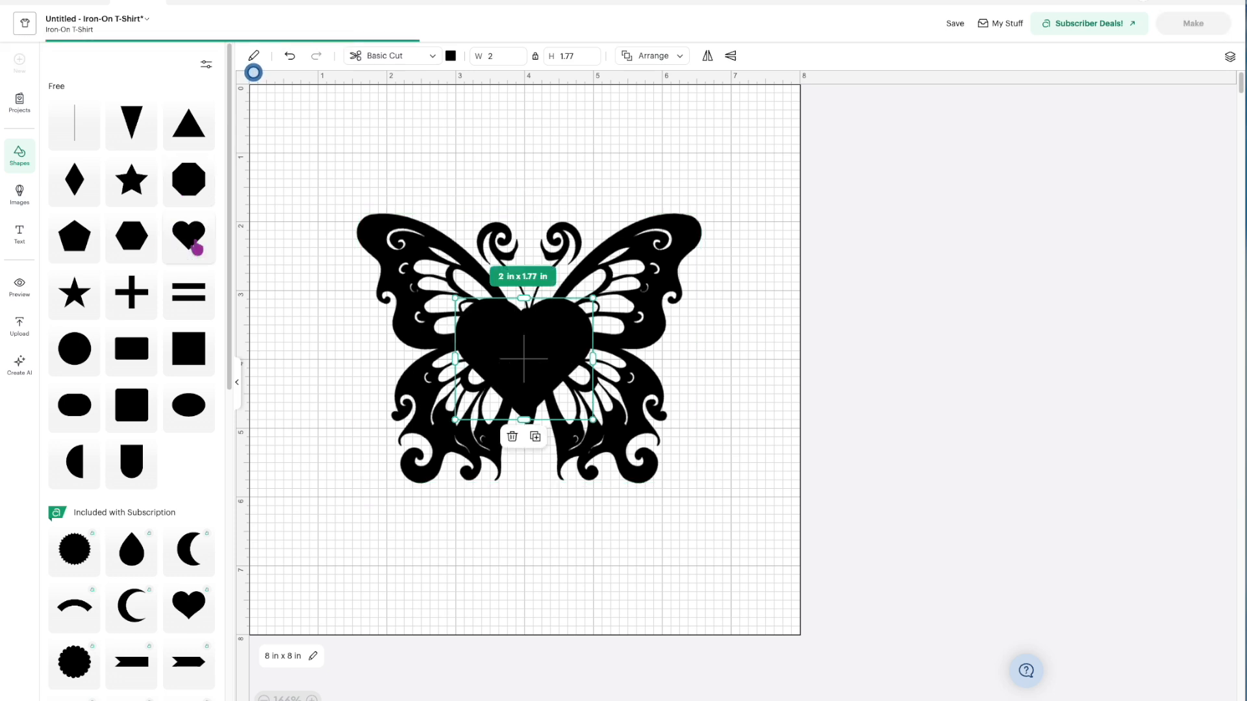
left_click_drag(515, 356, 712, 390)
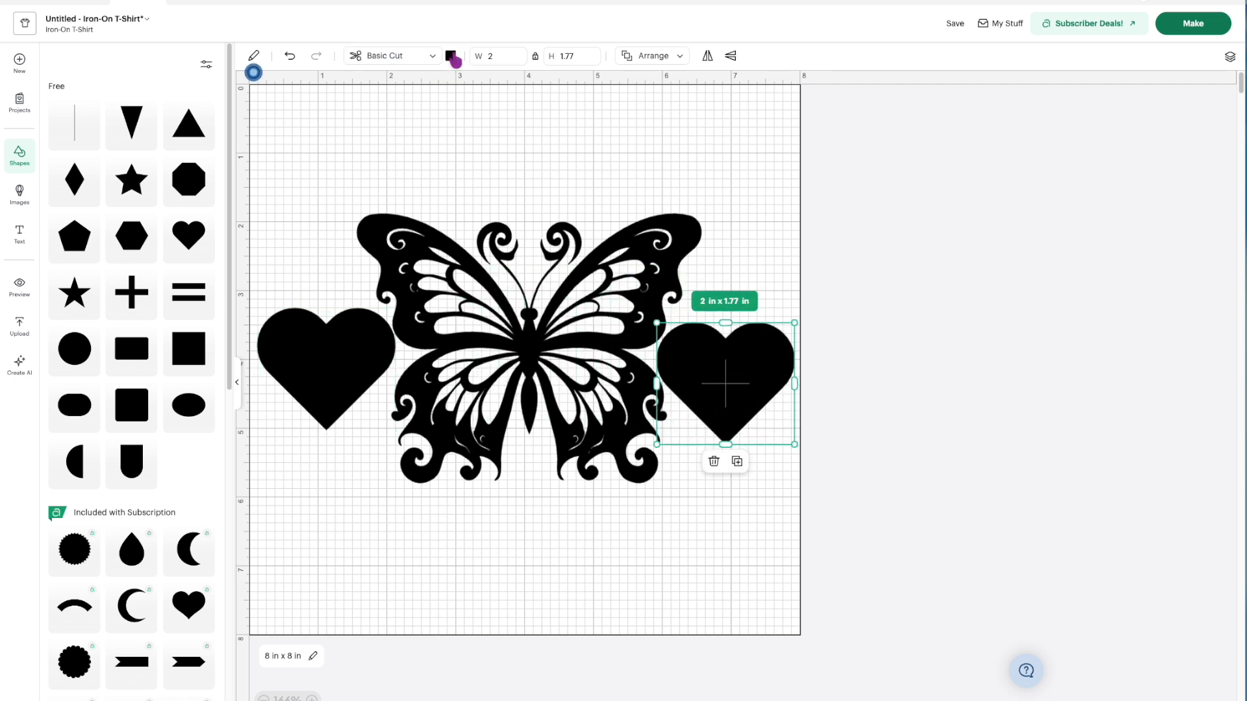
Colour both hearts red and shift the left heart slightly down to line up with the right one
left_click(450, 56)
left_click(464, 143)
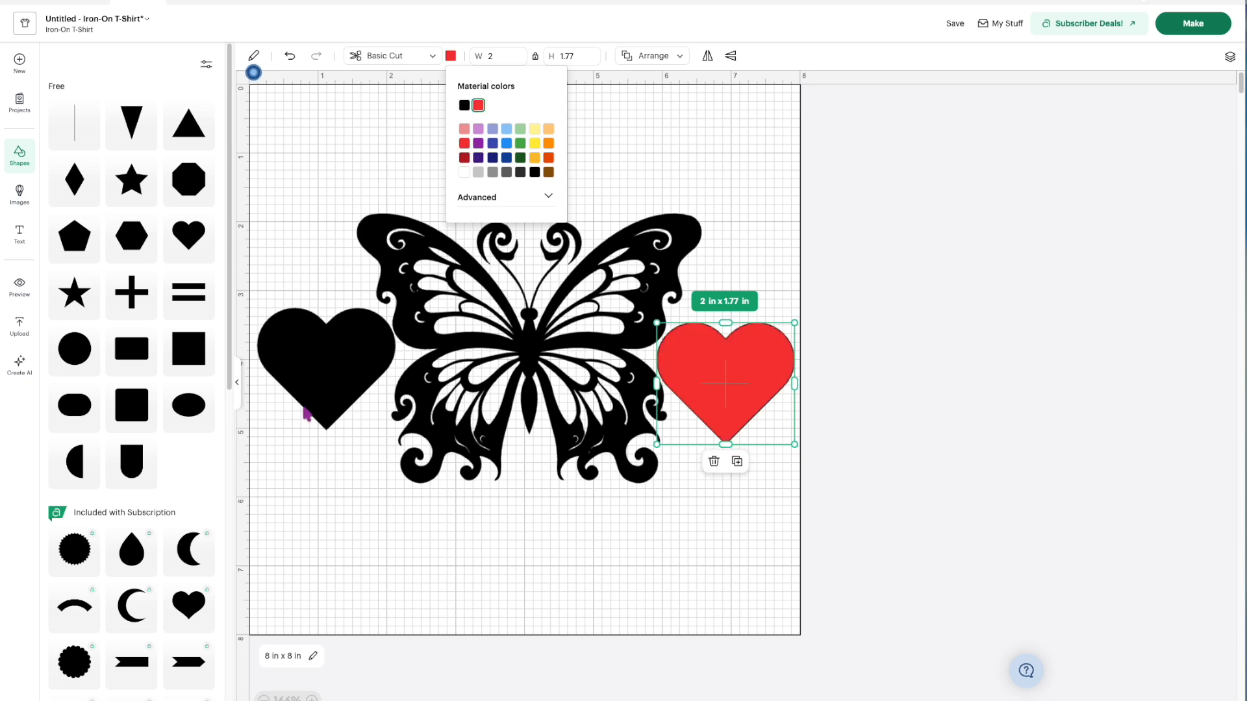
left_click(309, 412)
left_click(450, 56)
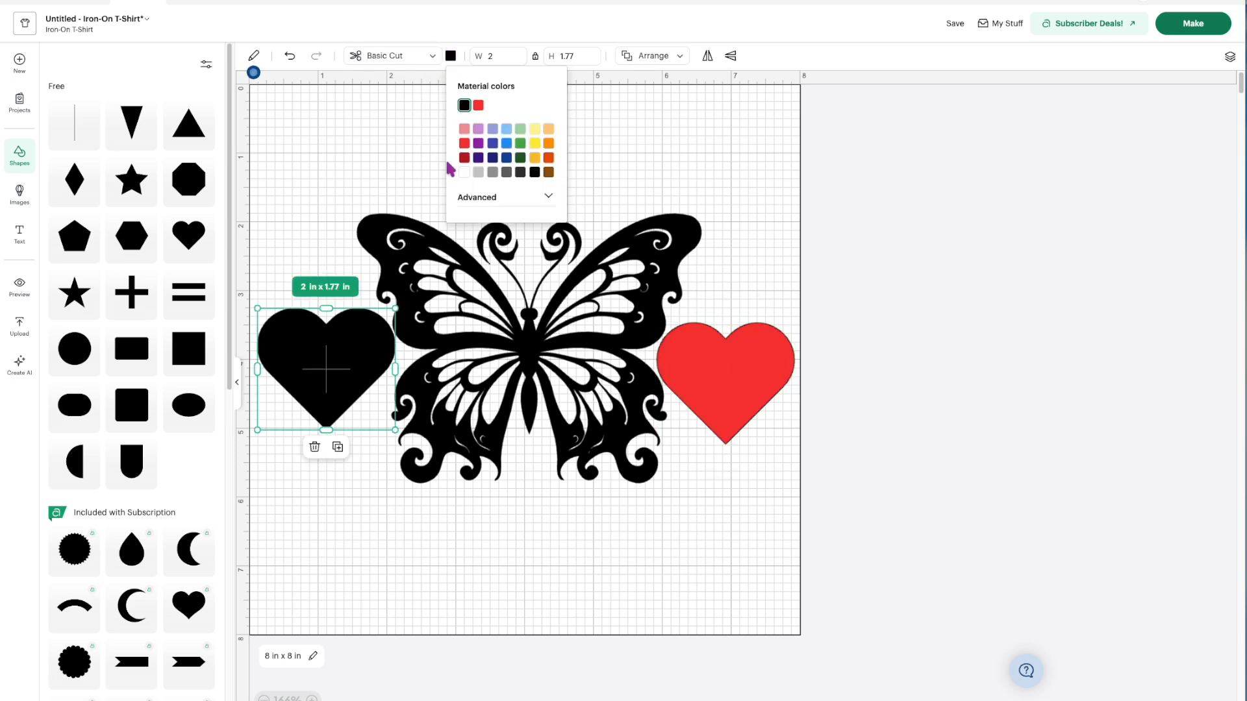
left_click(465, 144)
left_click_drag(332, 398, 336, 409)
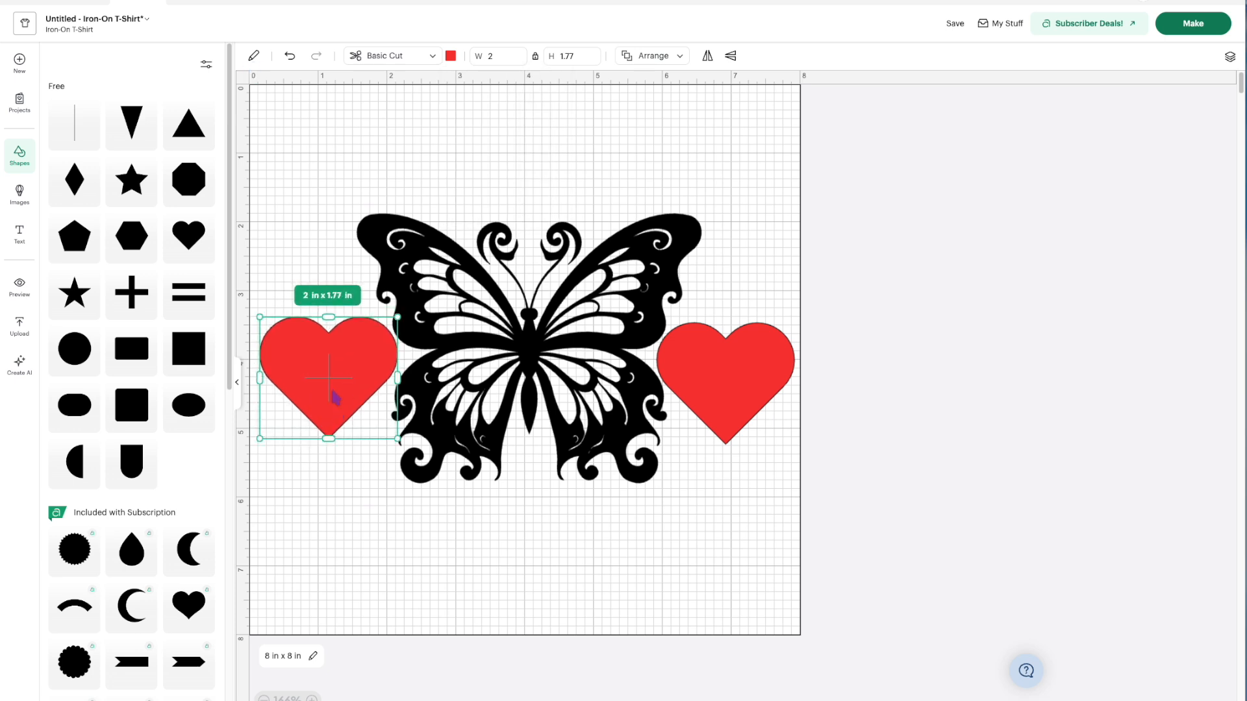
Search the images for "flourish", add the tan looping scroll and place it below the butterfly
left_click(20, 193)
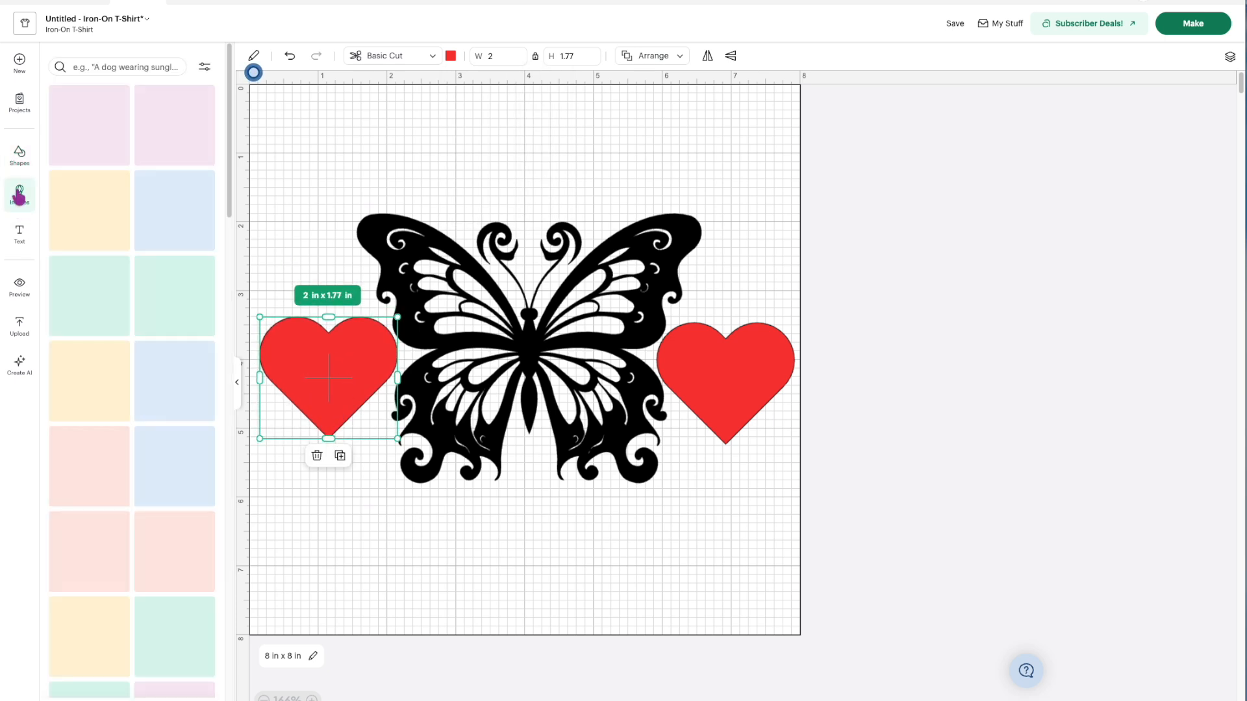
left_click(104, 67)
type("flou")
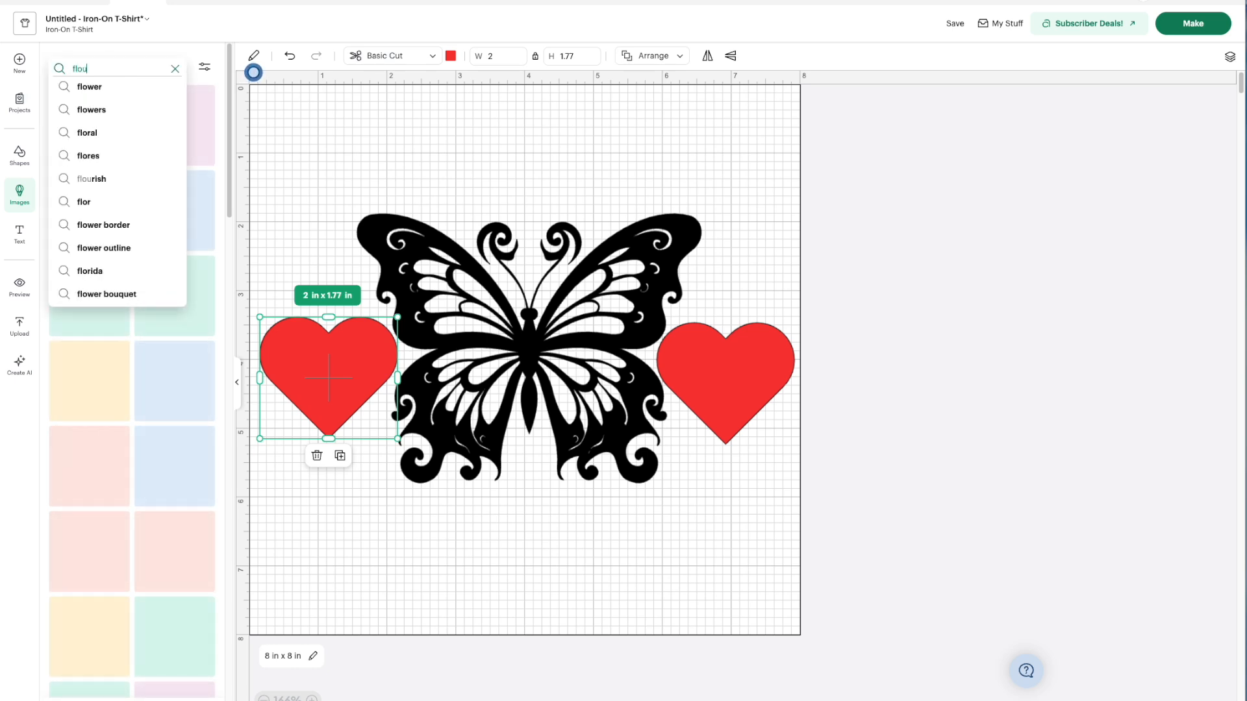
type("rish")
key("Return")
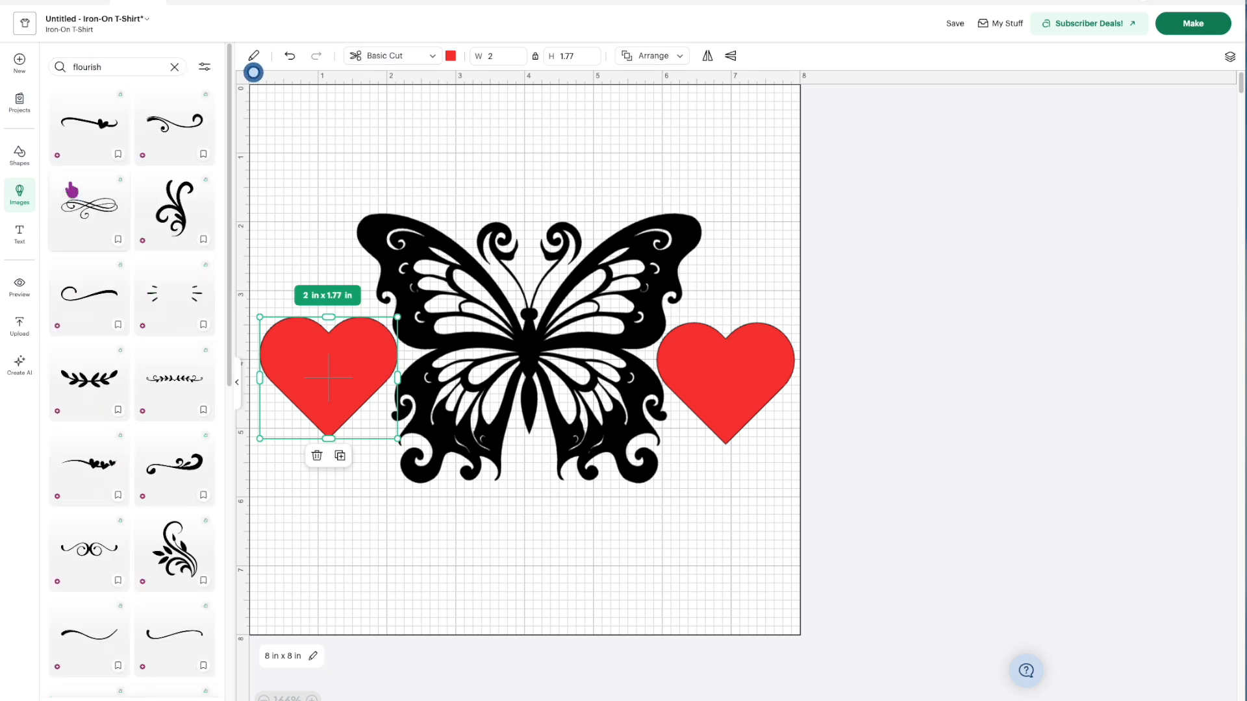
scroll(97, 520, "down", 5)
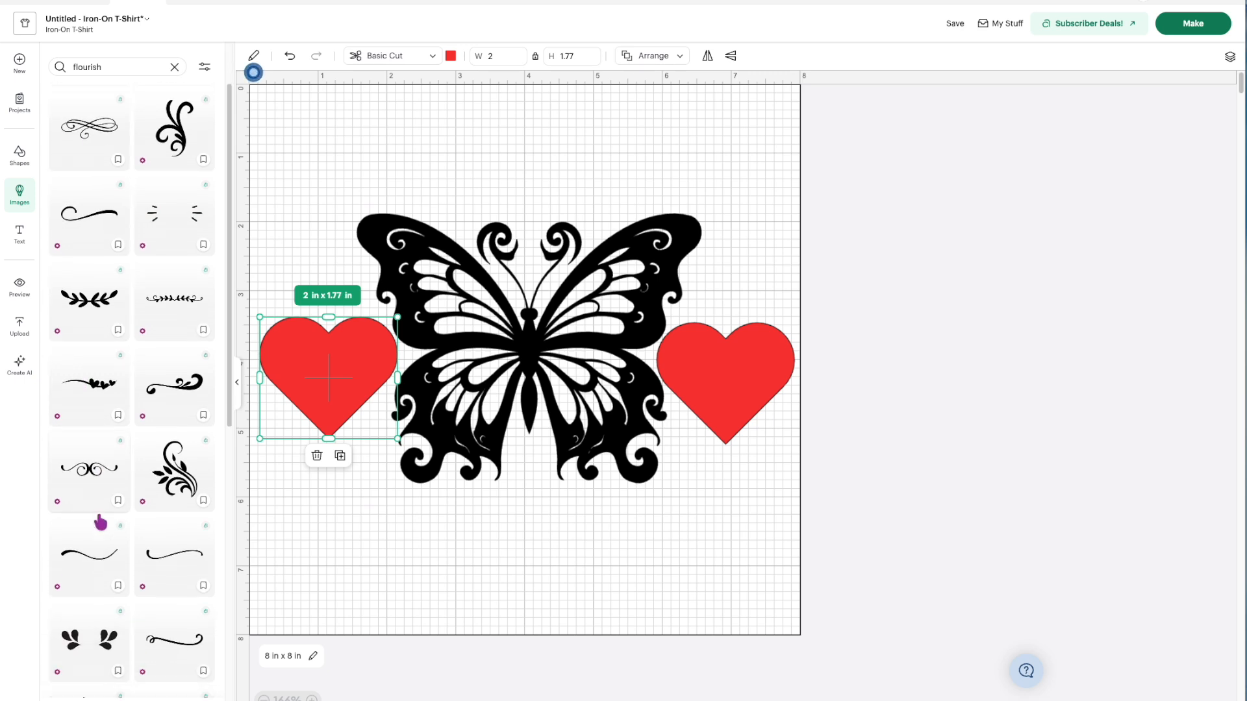
scroll(100, 523, "down", 6)
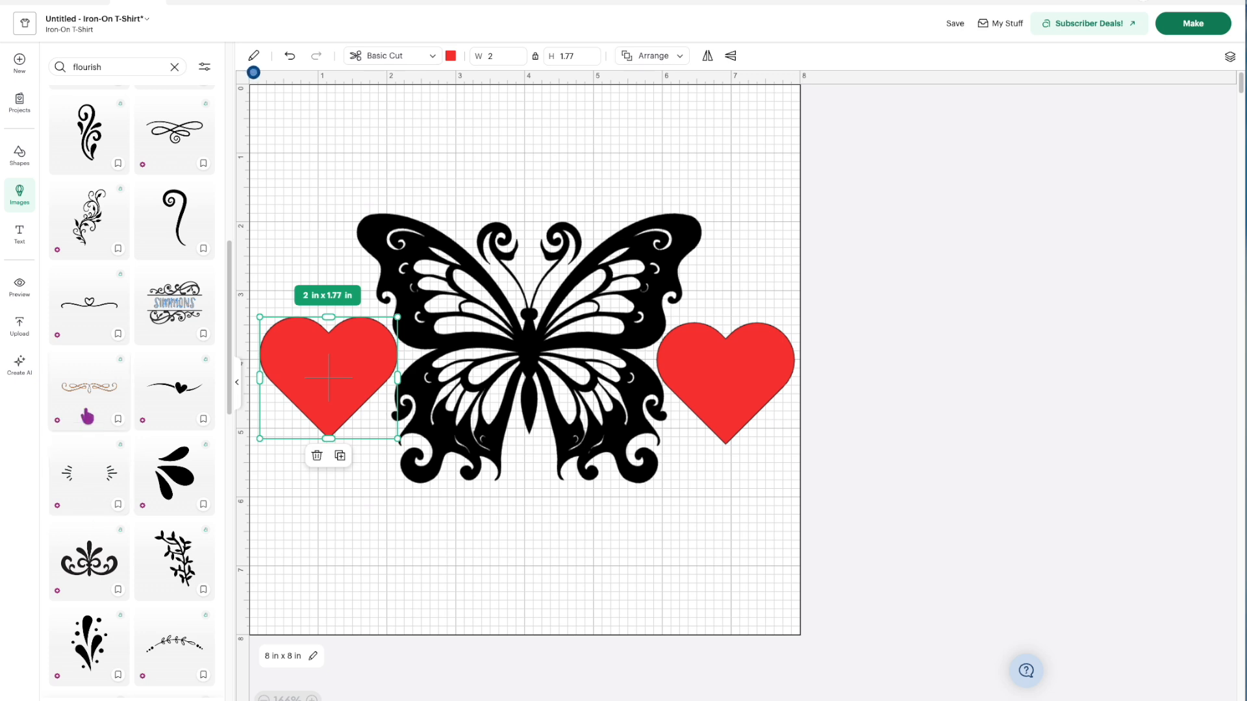
left_click(95, 388)
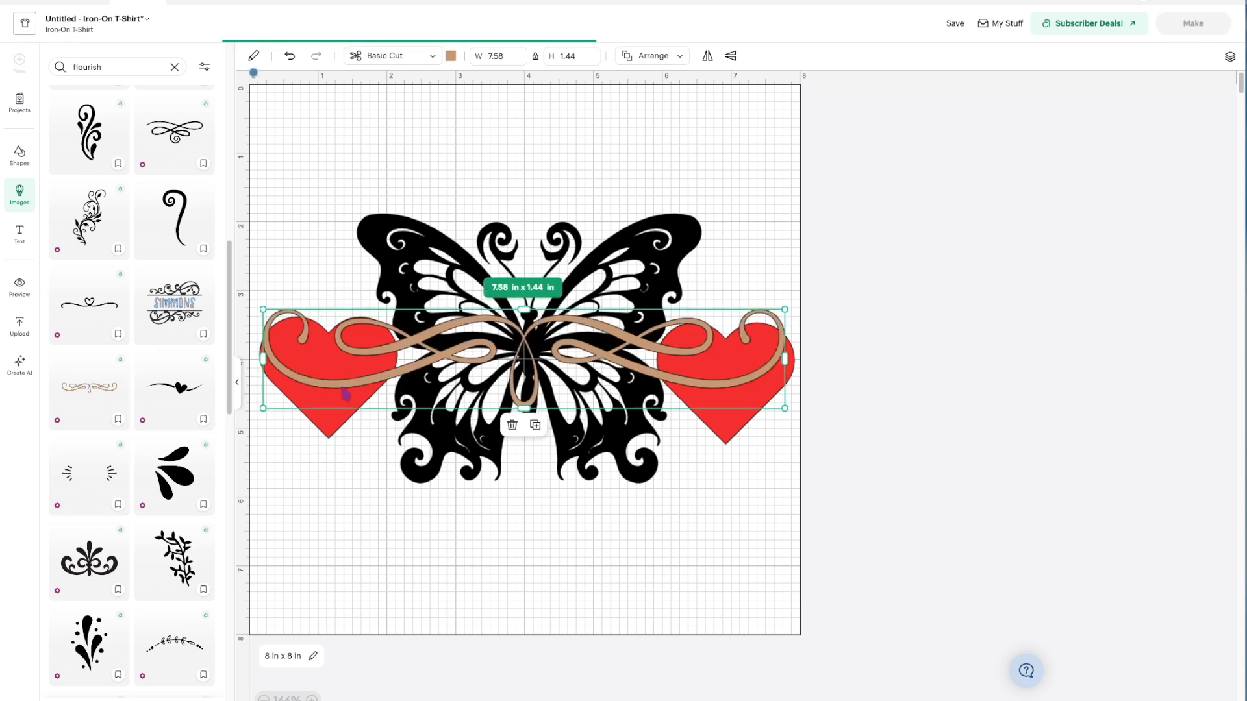
left_click_drag(524, 389, 518, 534)
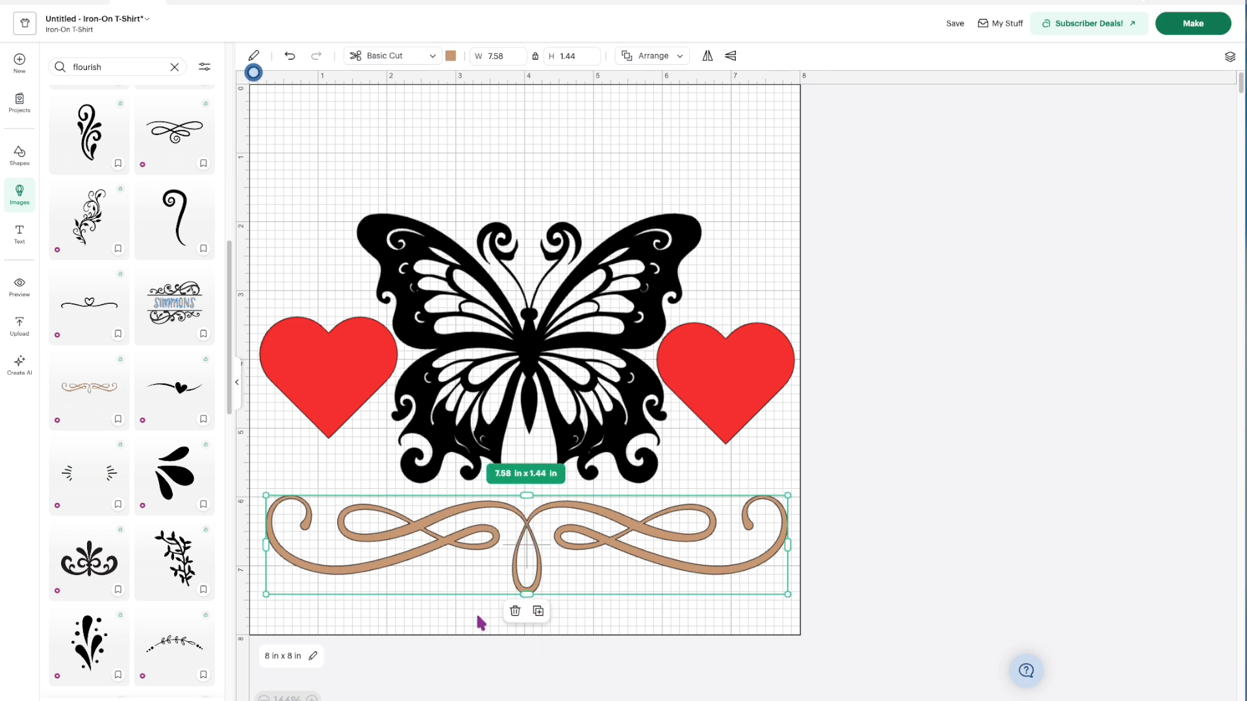
Duplicate the tan flourish, place the copy above the butterfly flipped upside down, and nudge the right heart slightly outward
left_click(538, 614)
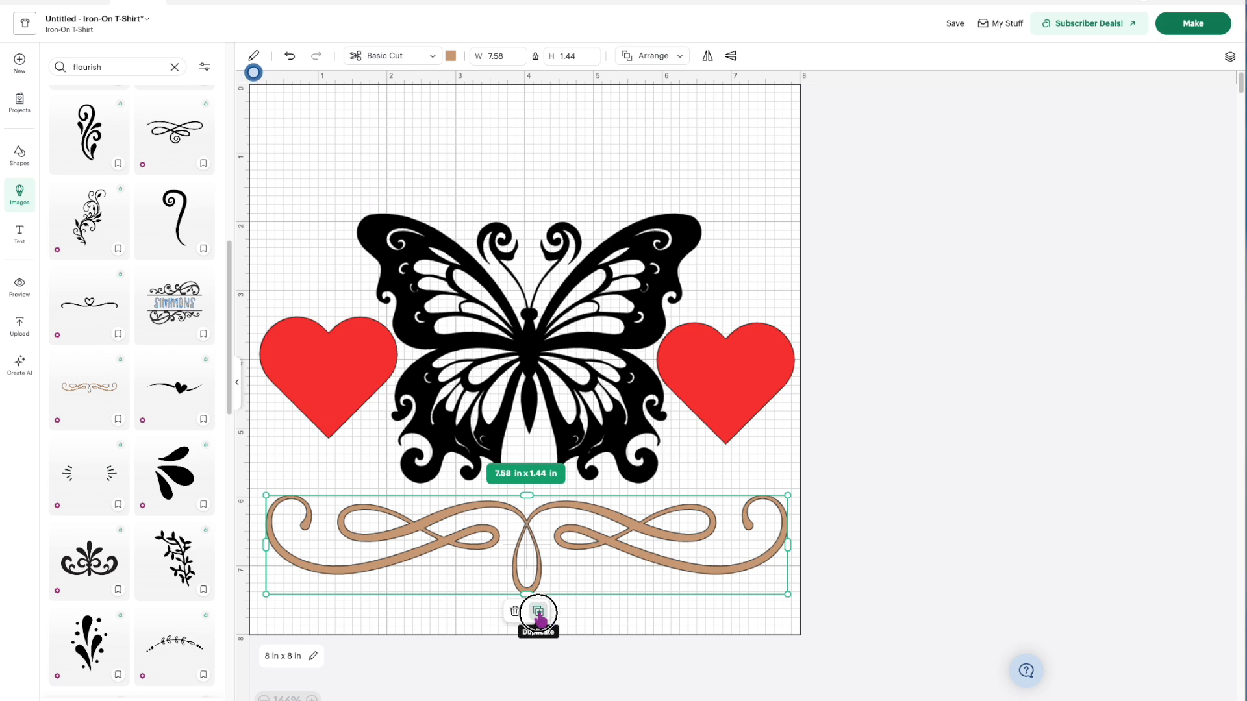
left_click_drag(558, 600, 528, 162)
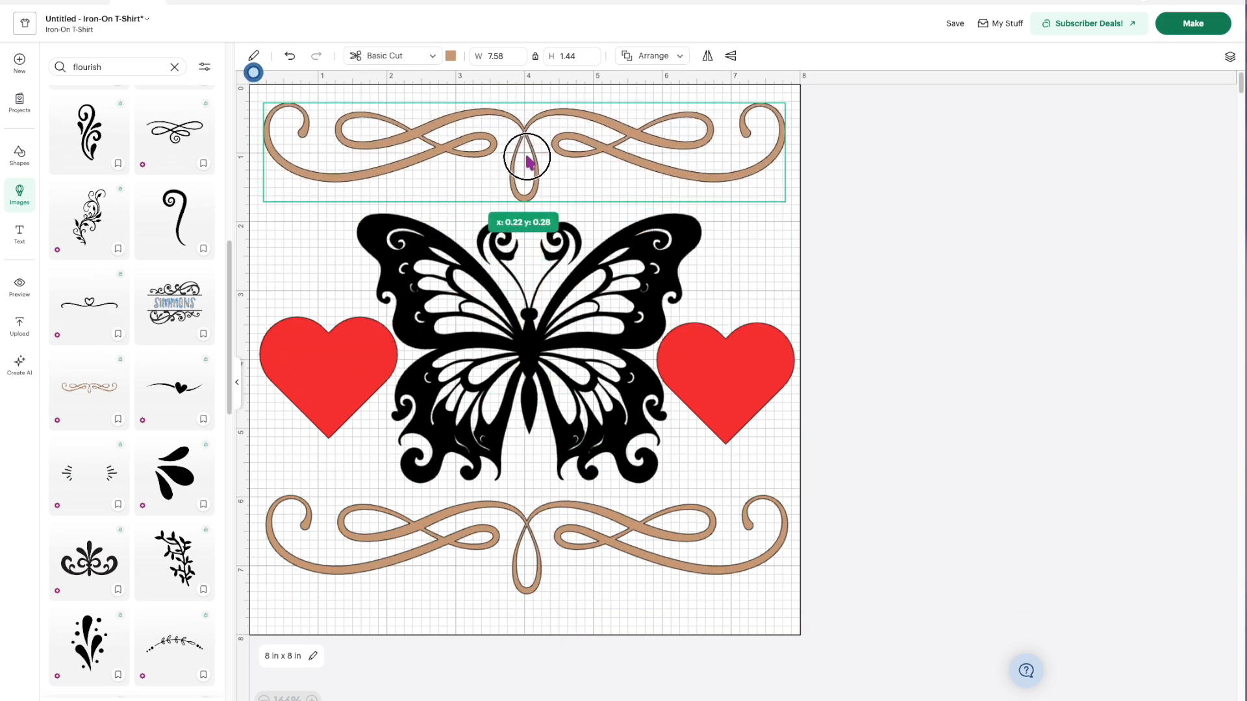
left_click(730, 57)
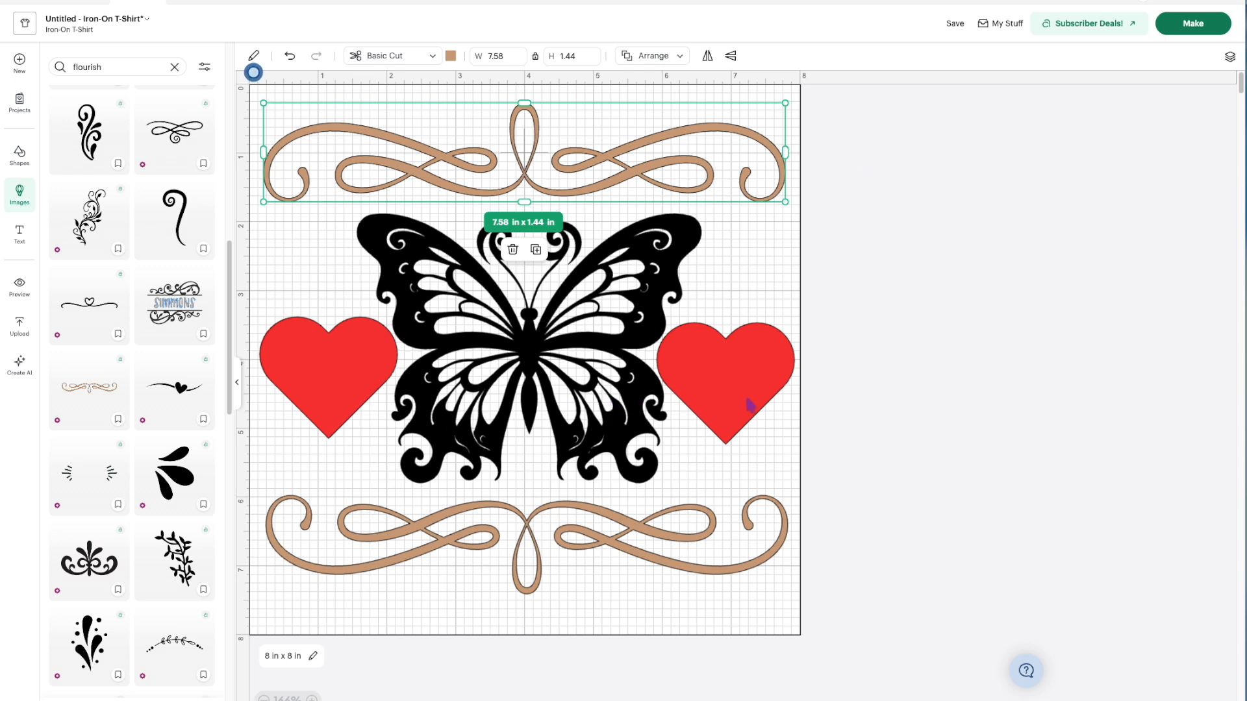
mouse_move(726, 384)
left_mouse_down()
mouse_move(607, 362)
mouse_move(727, 383)
left_mouse_up()
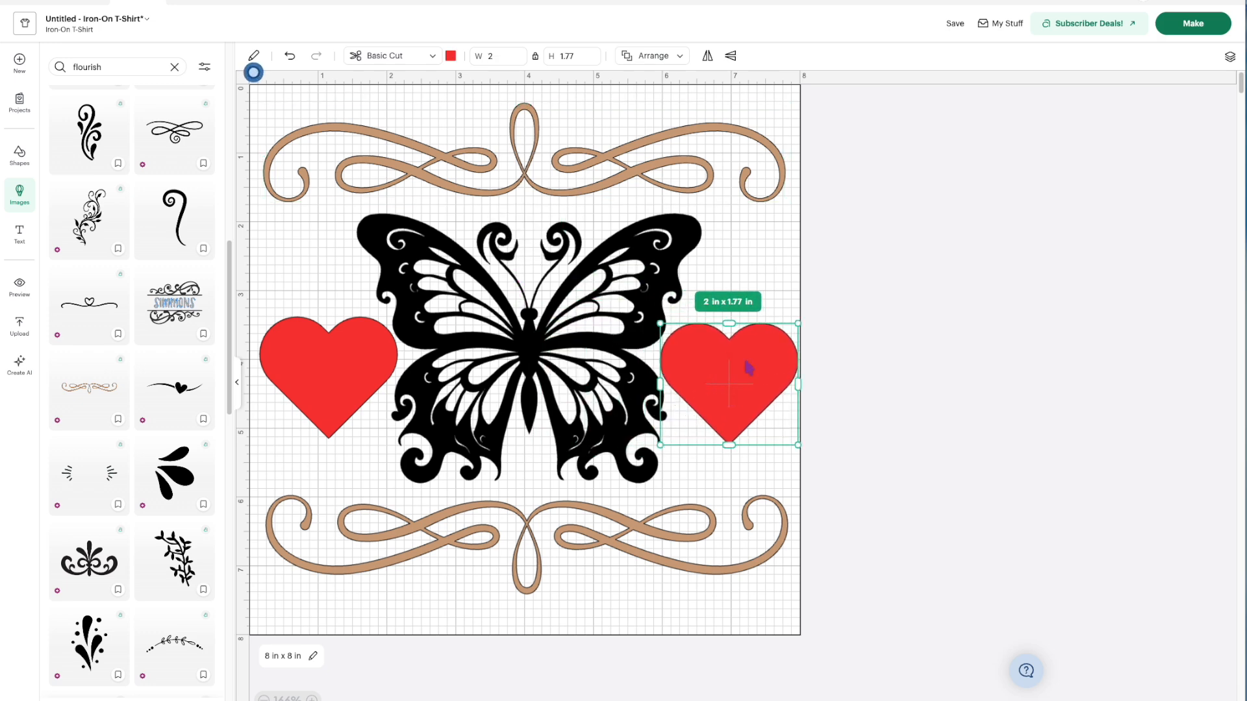
Send the project to the mat preview without saving it, loading all materials on a 12 in x 12 in mat
left_click(1178, 24)
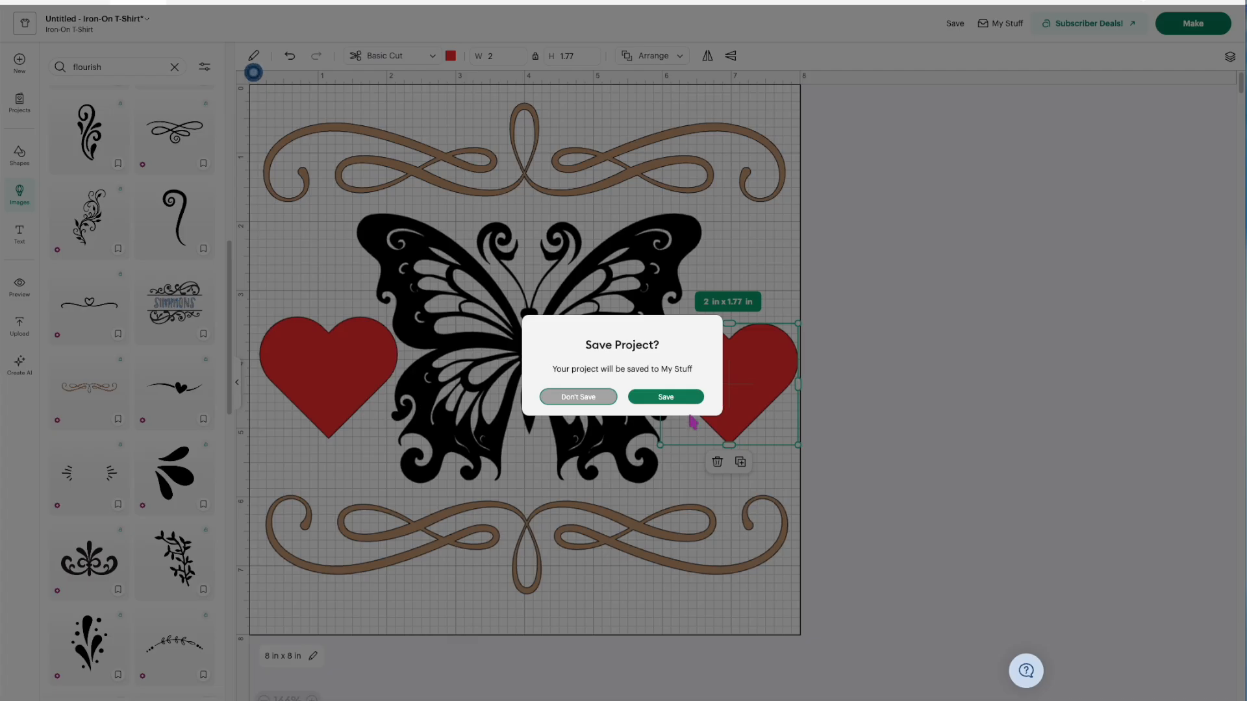
left_click(578, 396)
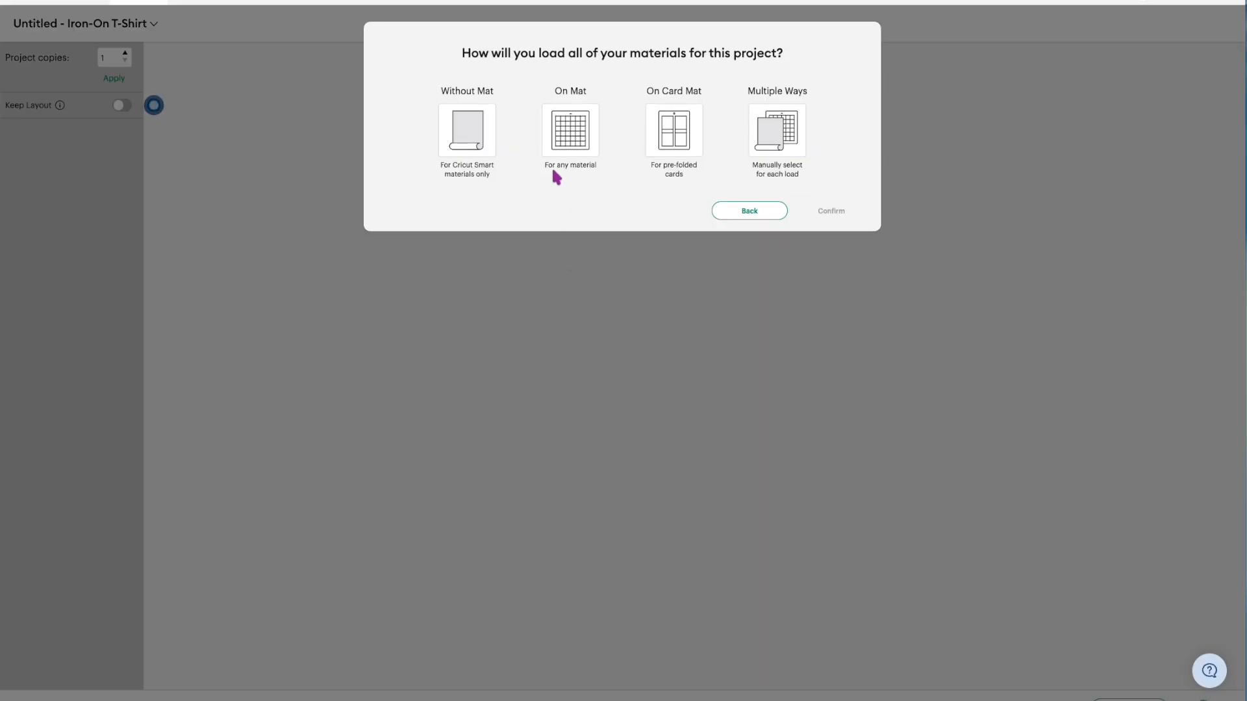
left_click(578, 144)
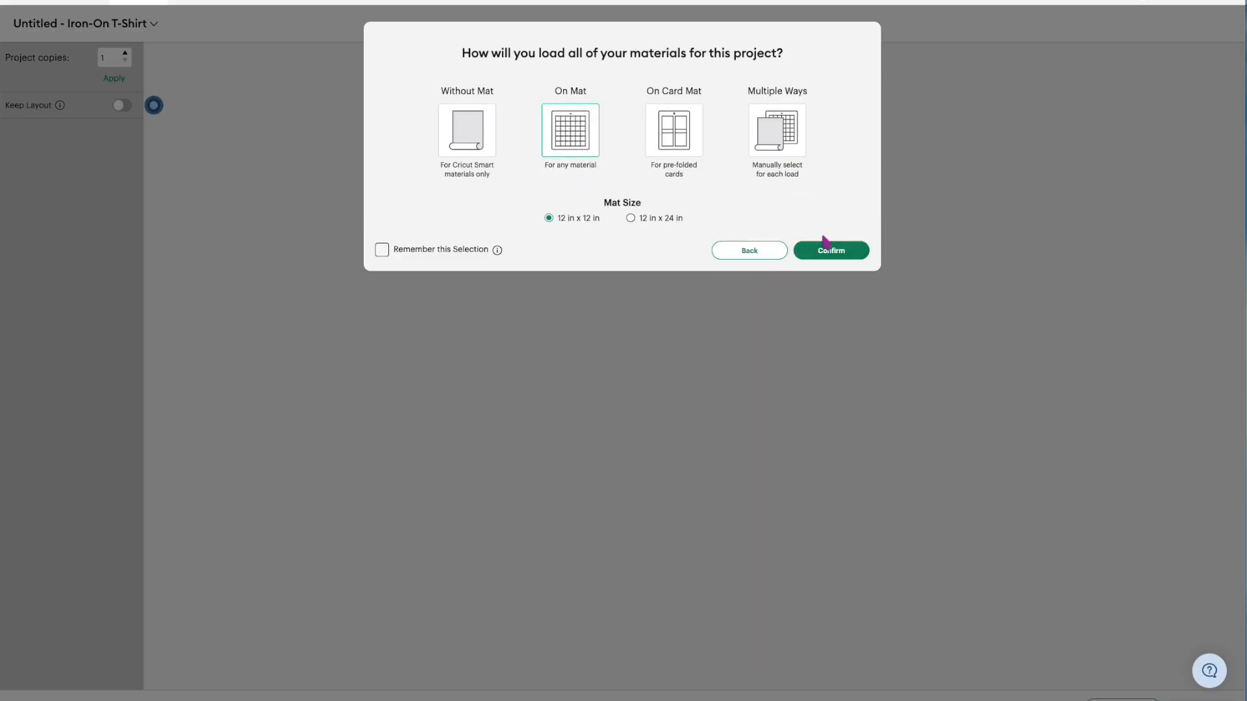
left_click(836, 255)
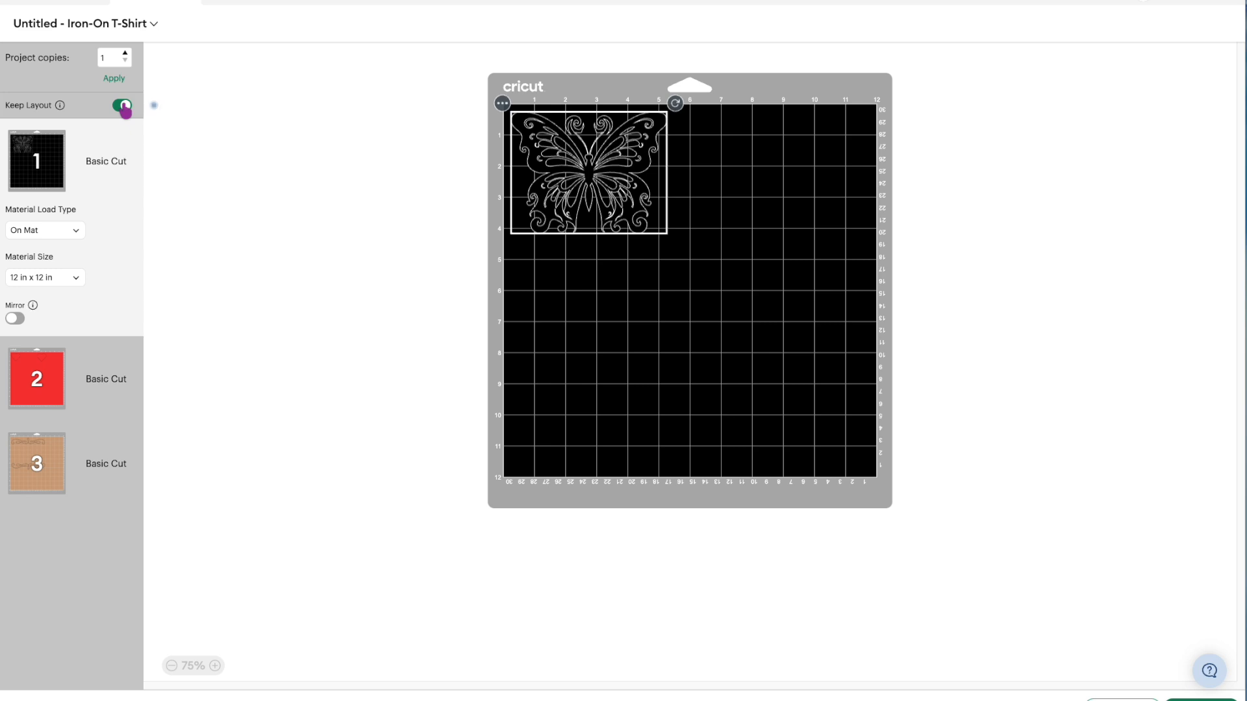
Turn on Keep Layout and examine how the hearts and flourishes are spaced on the red and tan mats
left_click(39, 396)
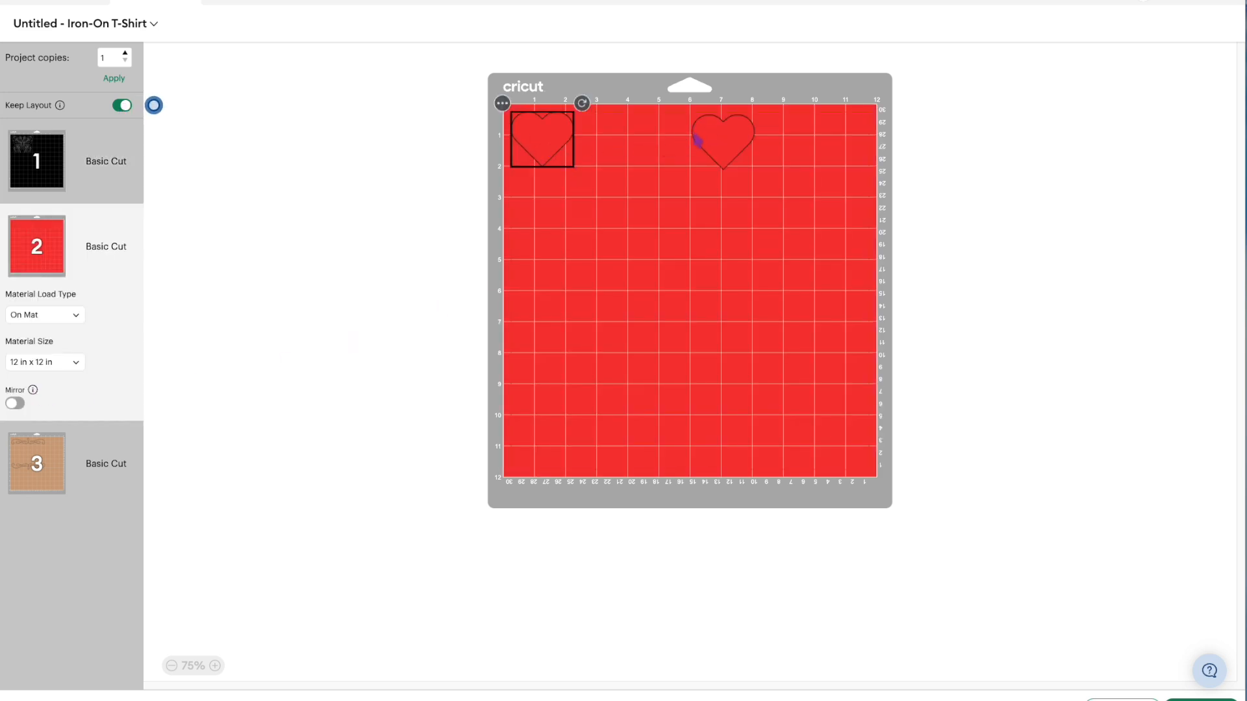
left_click(50, 478)
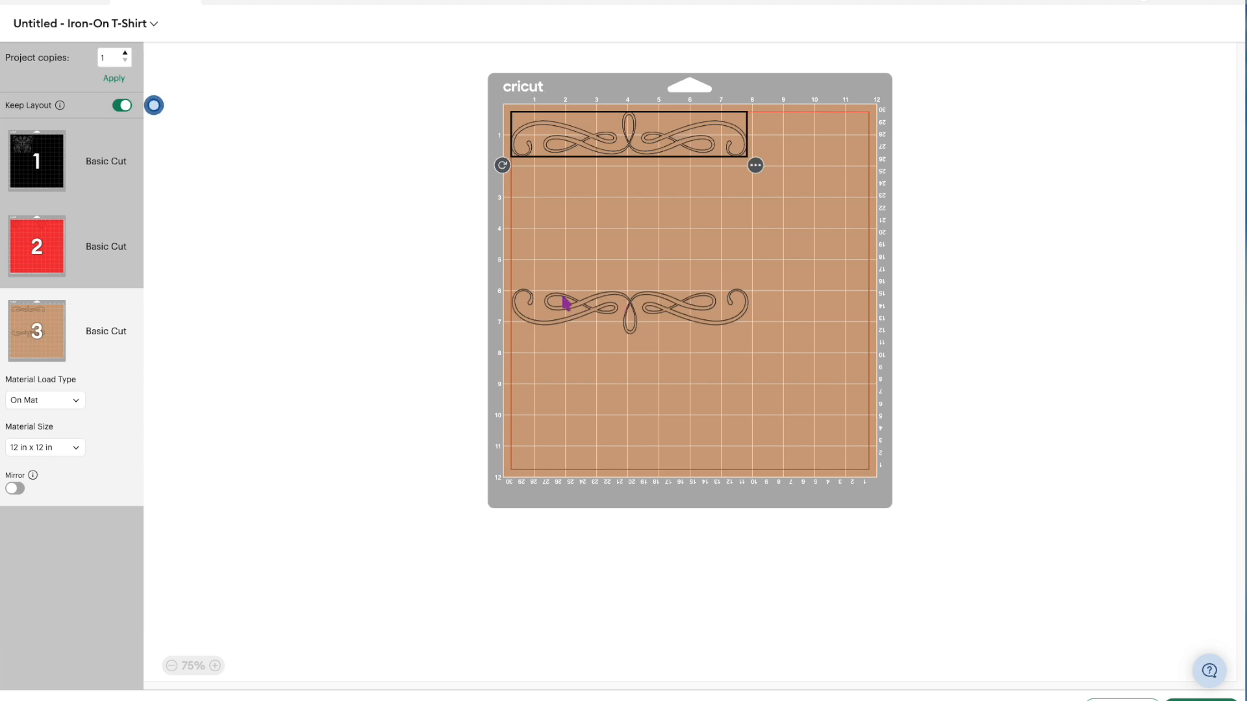
Turn off Keep Layout and compare the placement of the shapes on the red and tan mats
left_click(119, 110)
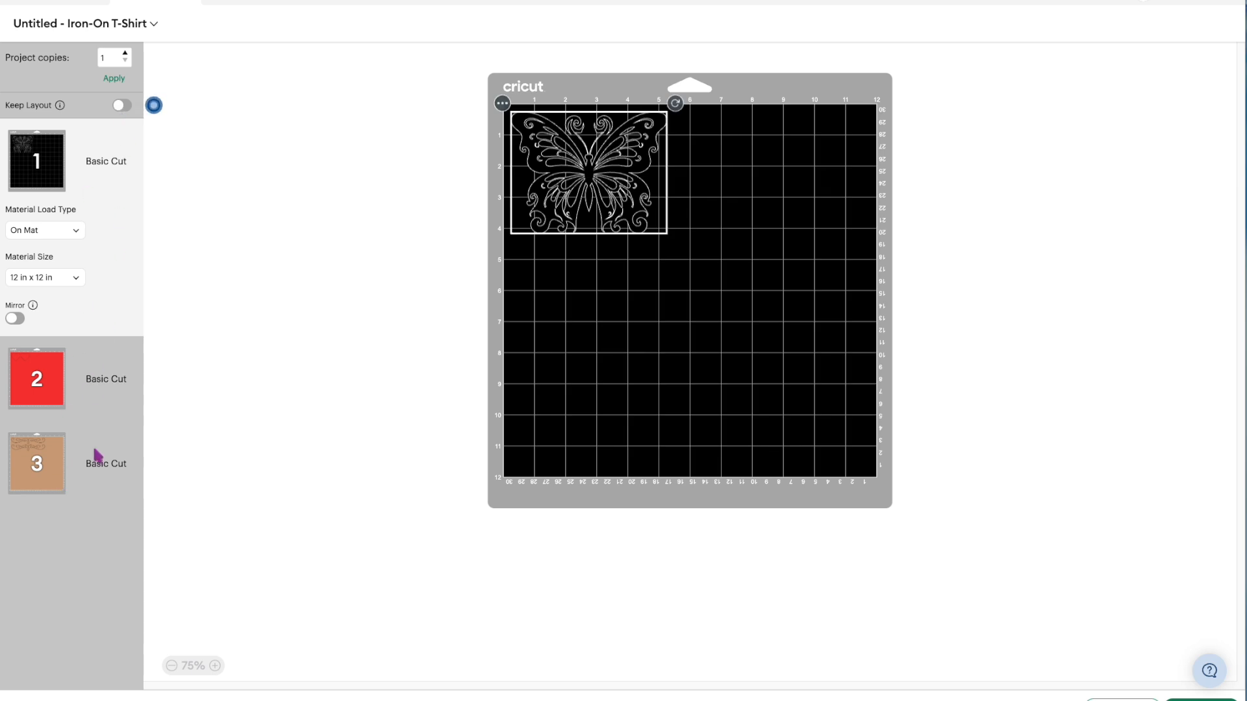
left_click(56, 394)
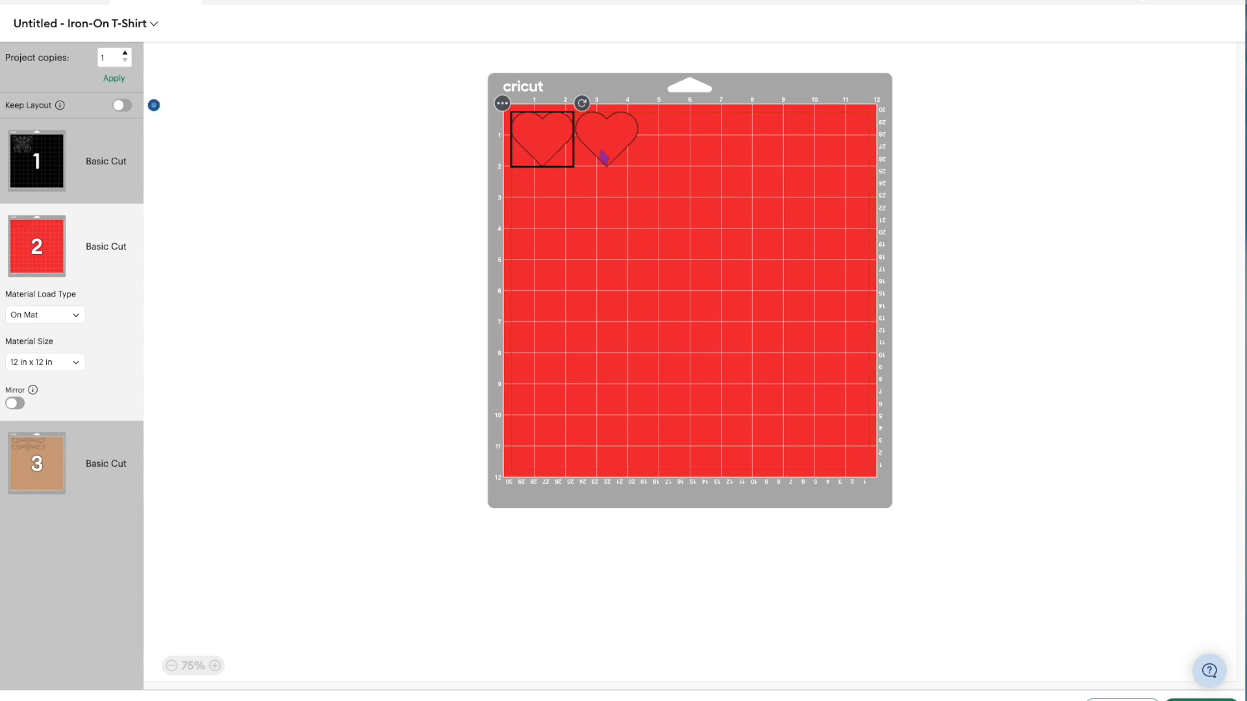
left_click(49, 468)
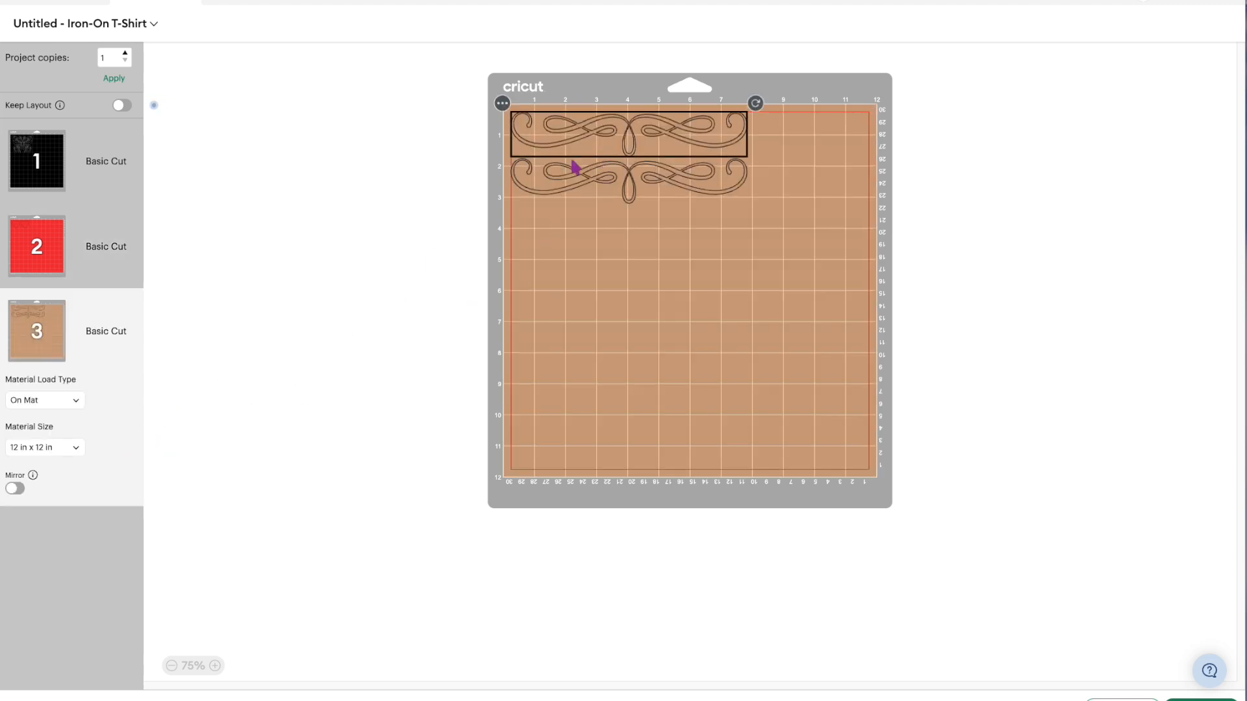
left_click(62, 259)
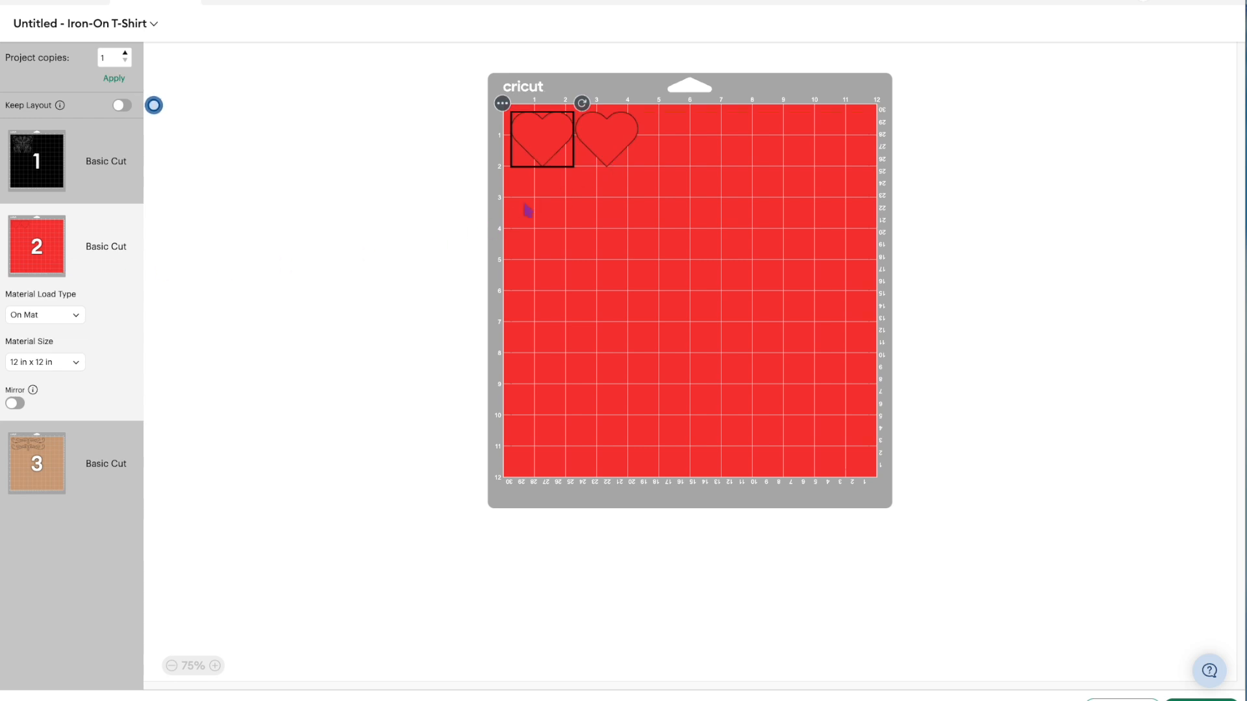
Turn Keep Layout back on, check the heart spacing on the red mat, and return to the canvas
left_click(122, 106)
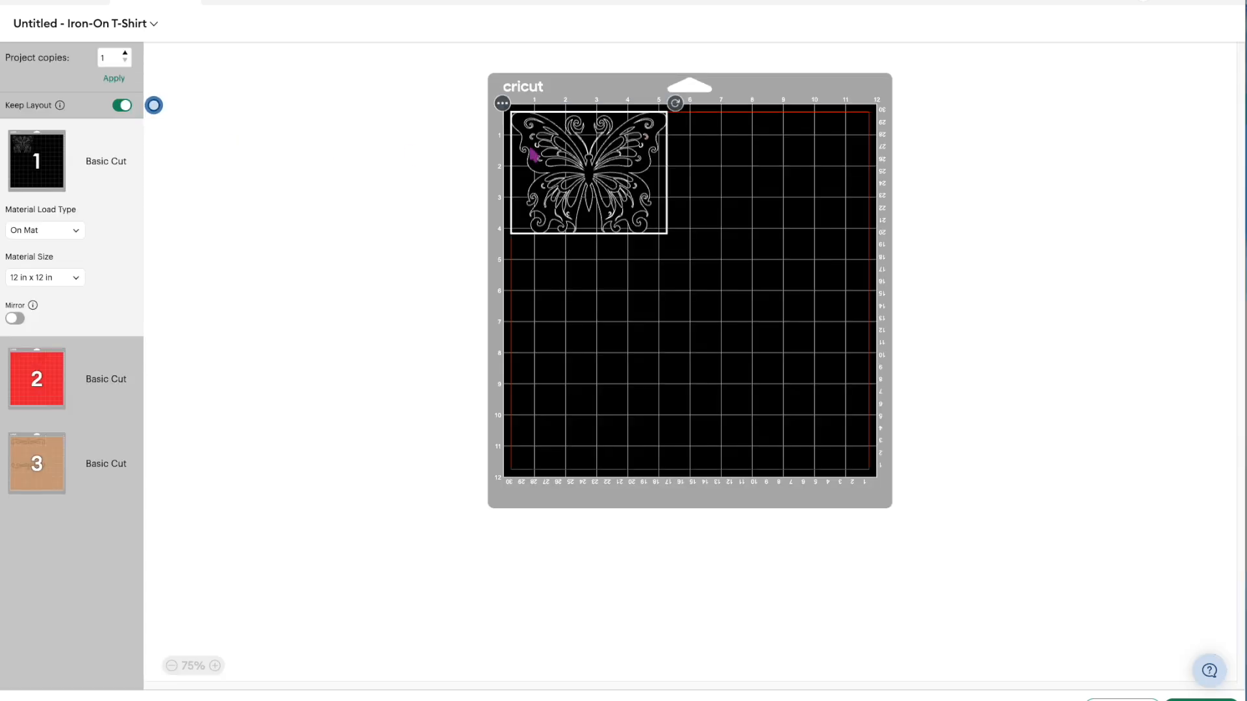
left_click(30, 395)
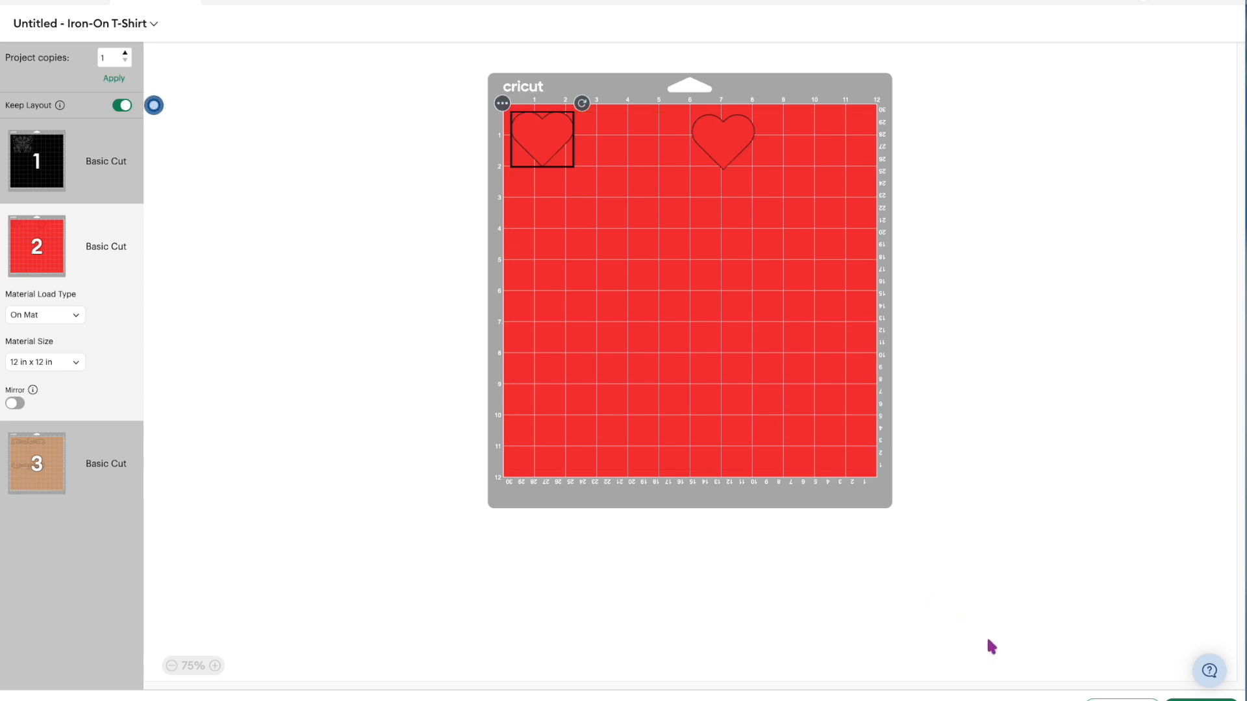
left_click(1122, 698)
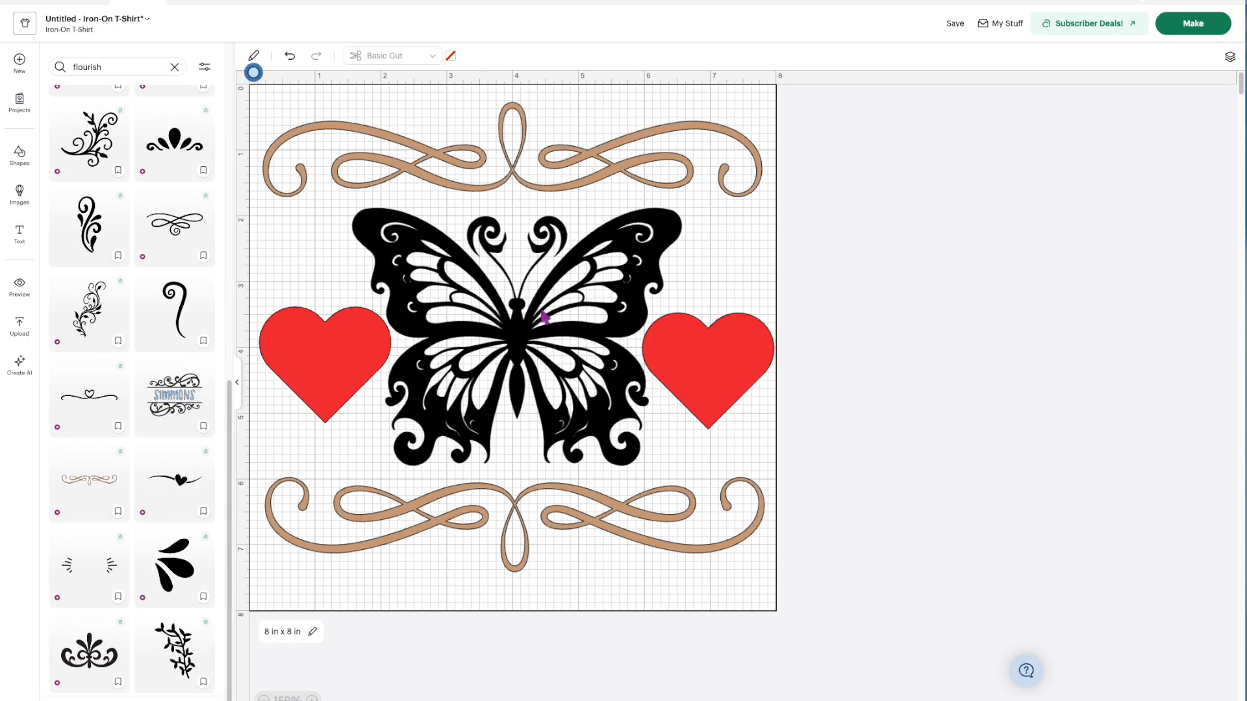